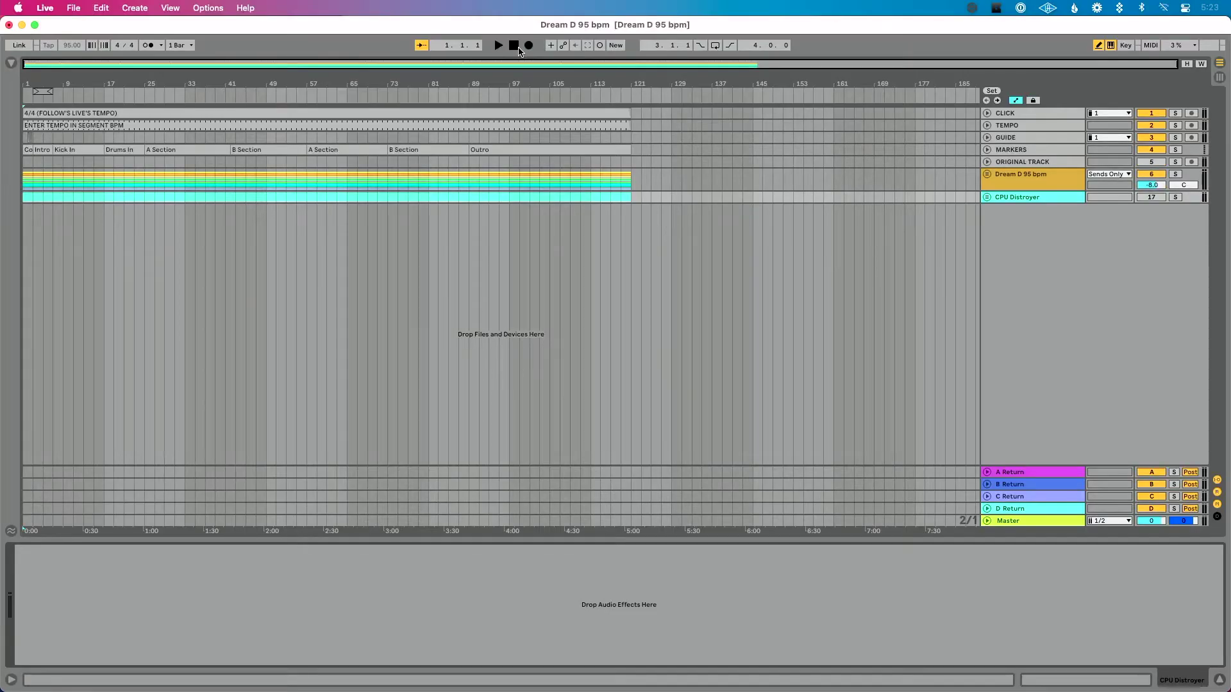
- Start playback of the Dream D 95 bpm session to watch its CPU load
key(space)
- Open the Audio preferences to check the 32-sample buffer size
key(super+comma)
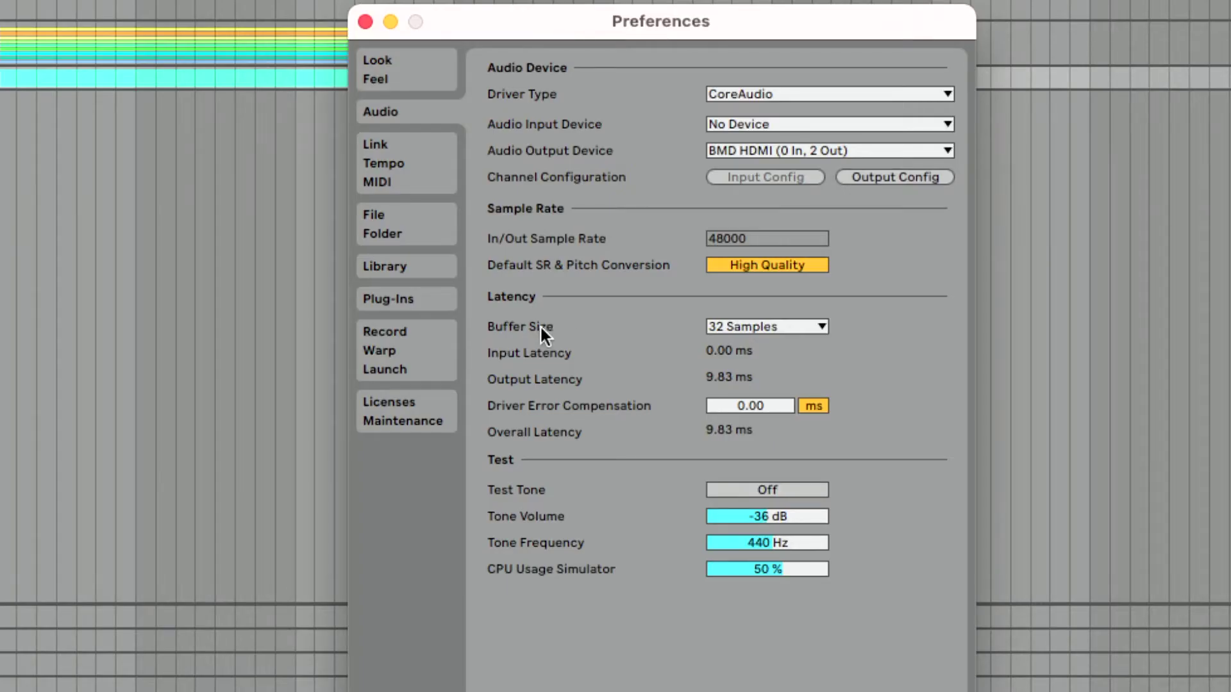
- Raise the audio buffer size to 64, then 128 samples
click(733, 328)
click(757, 348)
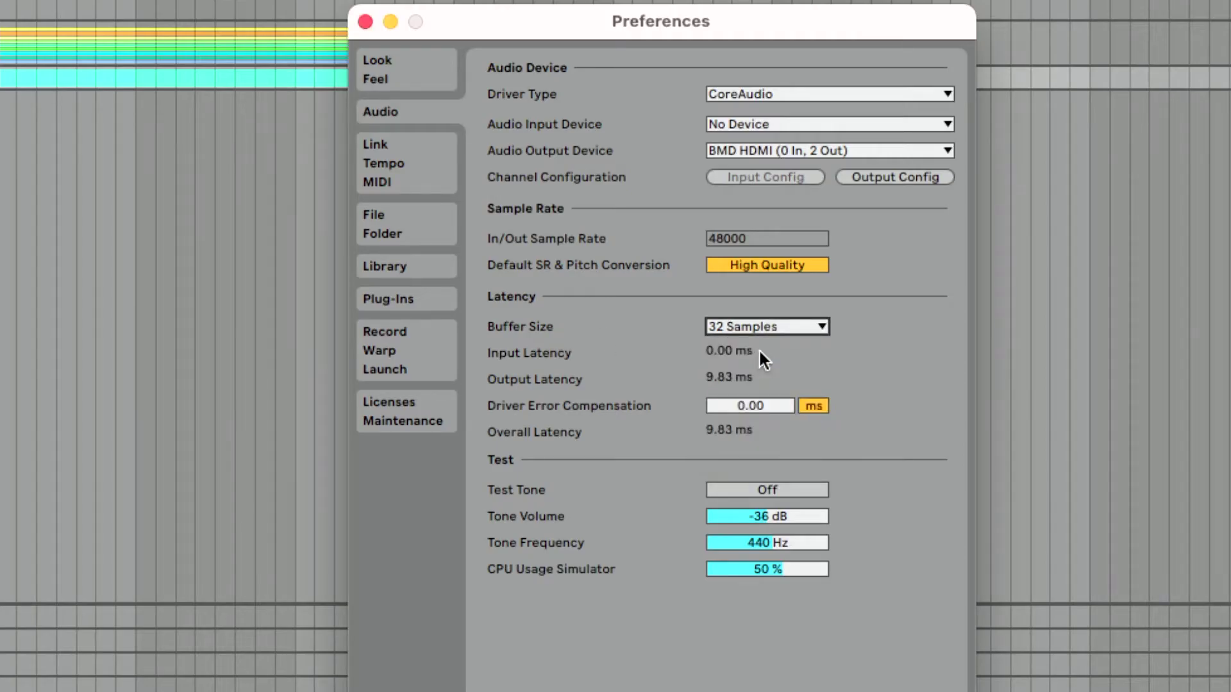
click(781, 327)
click(785, 363)
click(810, 326)
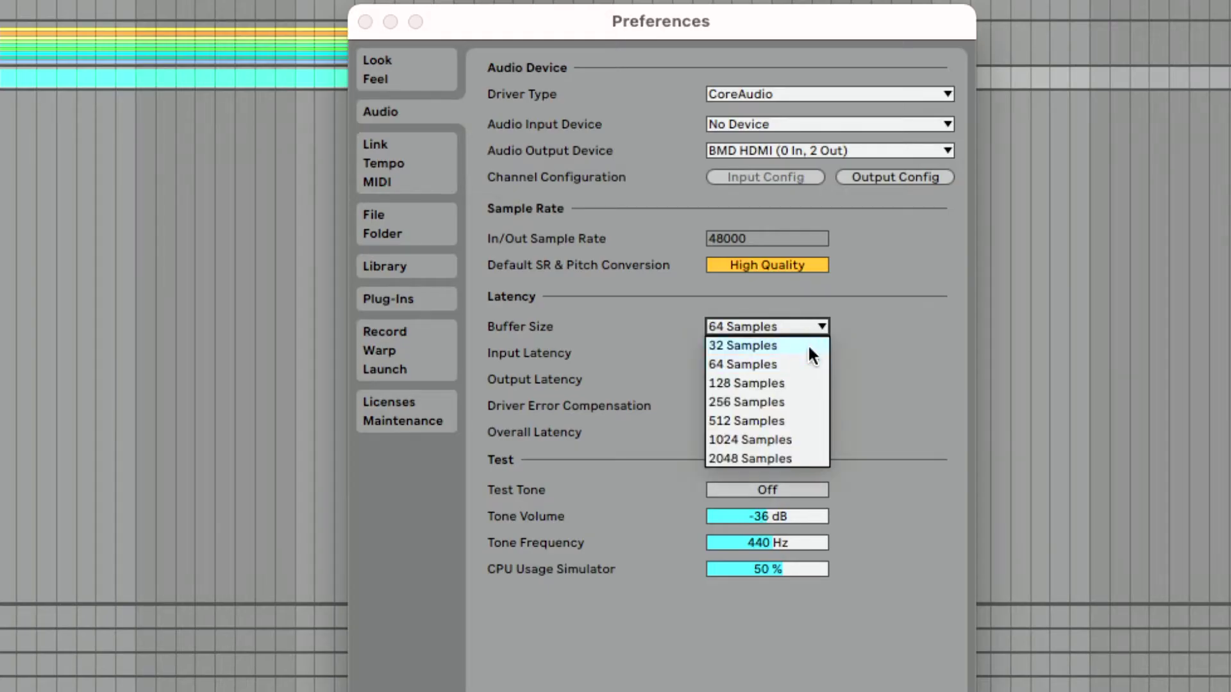
click(805, 383)
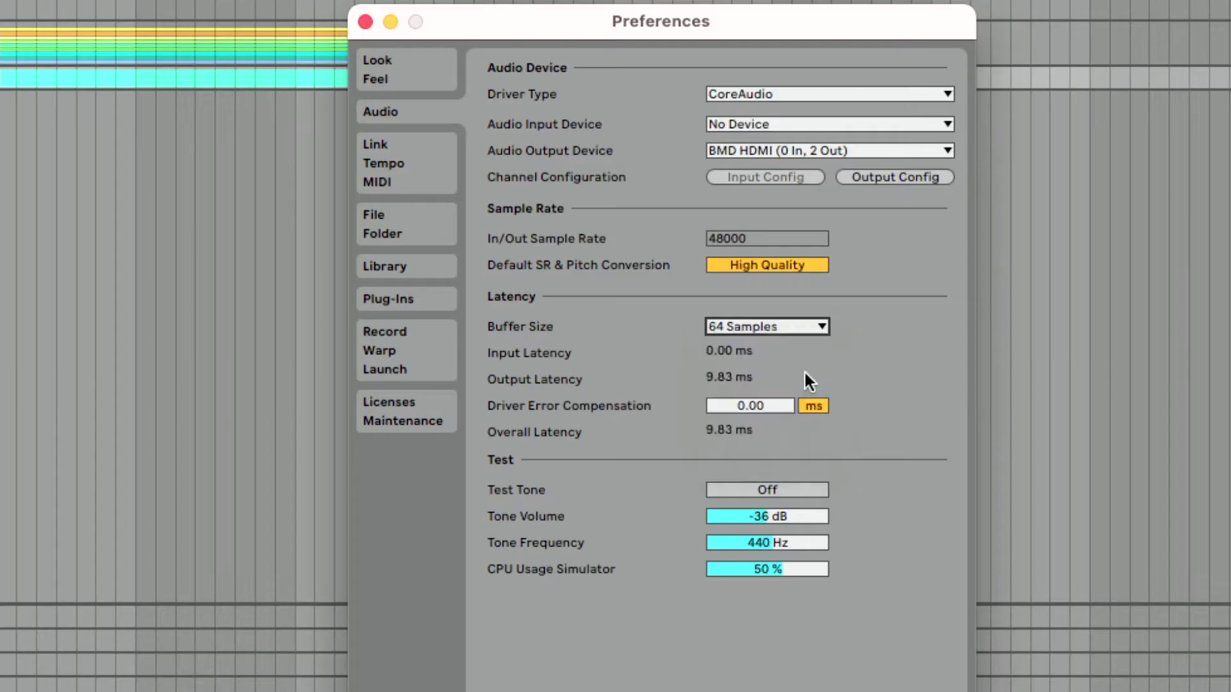
click(809, 334)
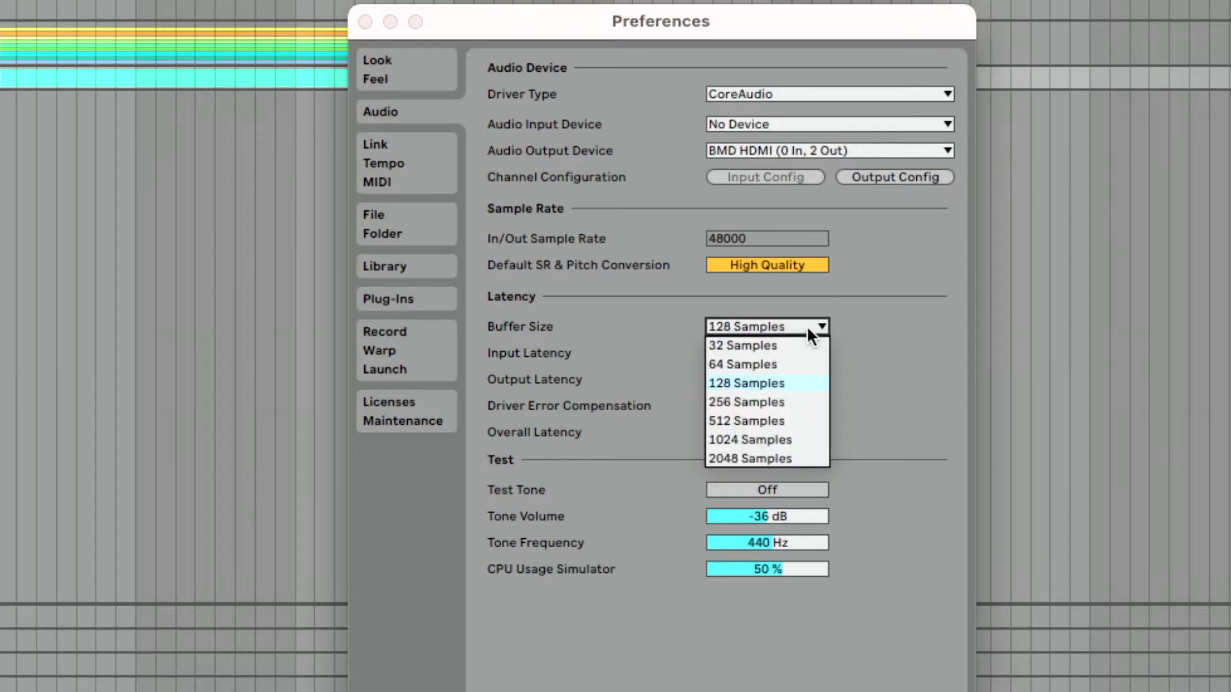
click(807, 383)
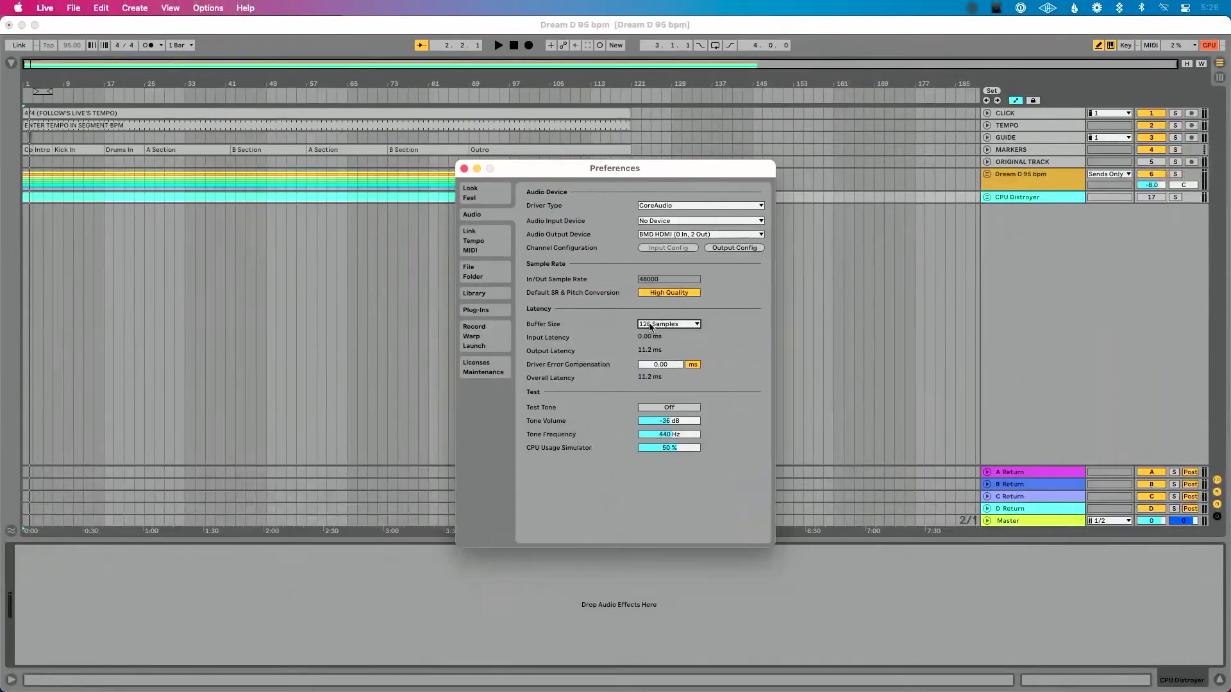
- Close Preferences, return to the song start and play the session again
key(Escape)
click(513, 46)
key(space)
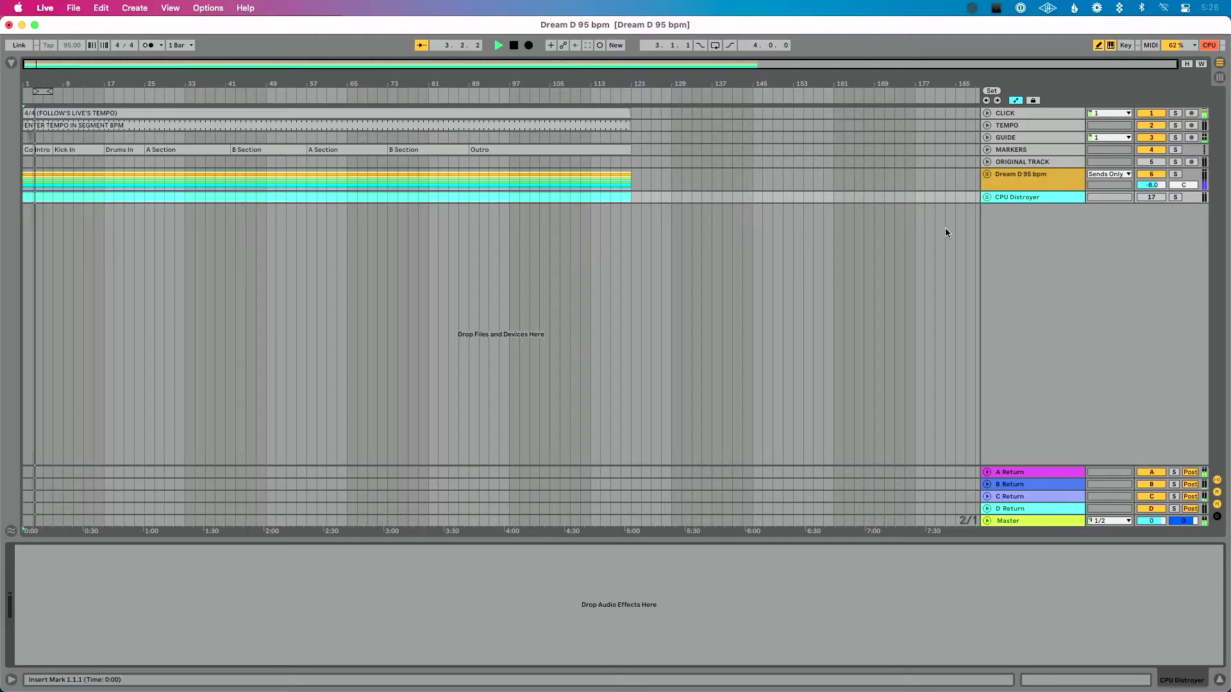
- Unfold the CPU Distroyer group to show its Instrument Rack track
click(987, 198)
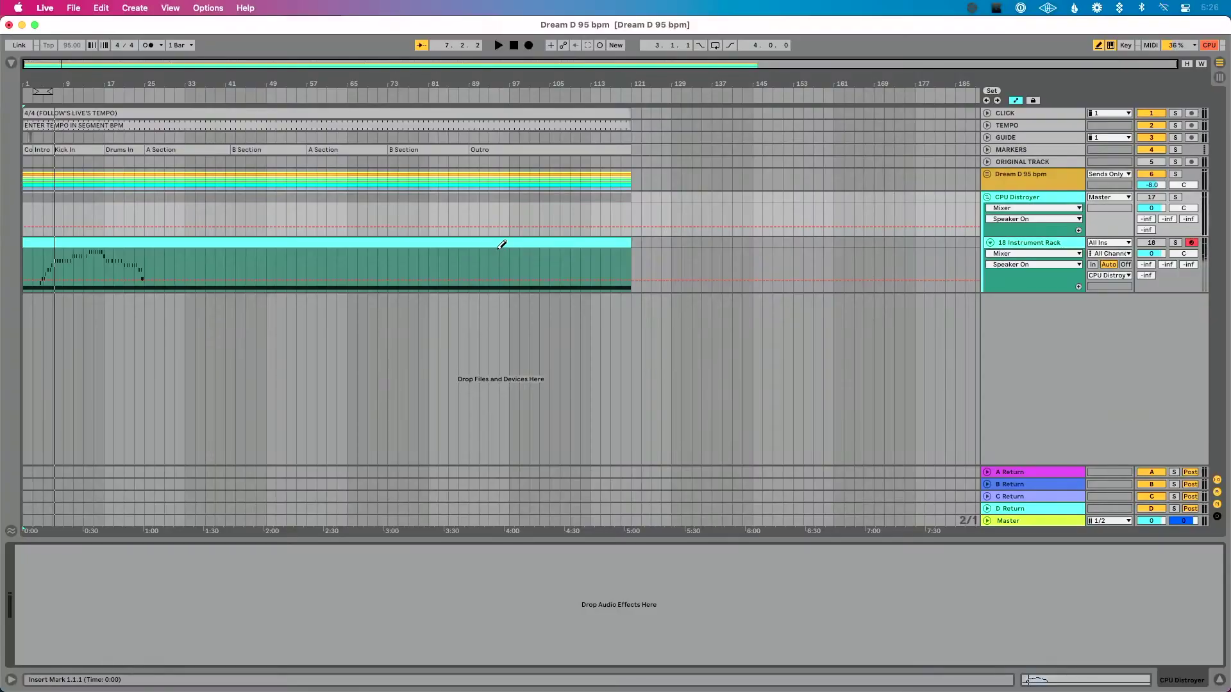
- Reopen the Audio preferences, still set to a 128-sample buffer
key(super+comma)
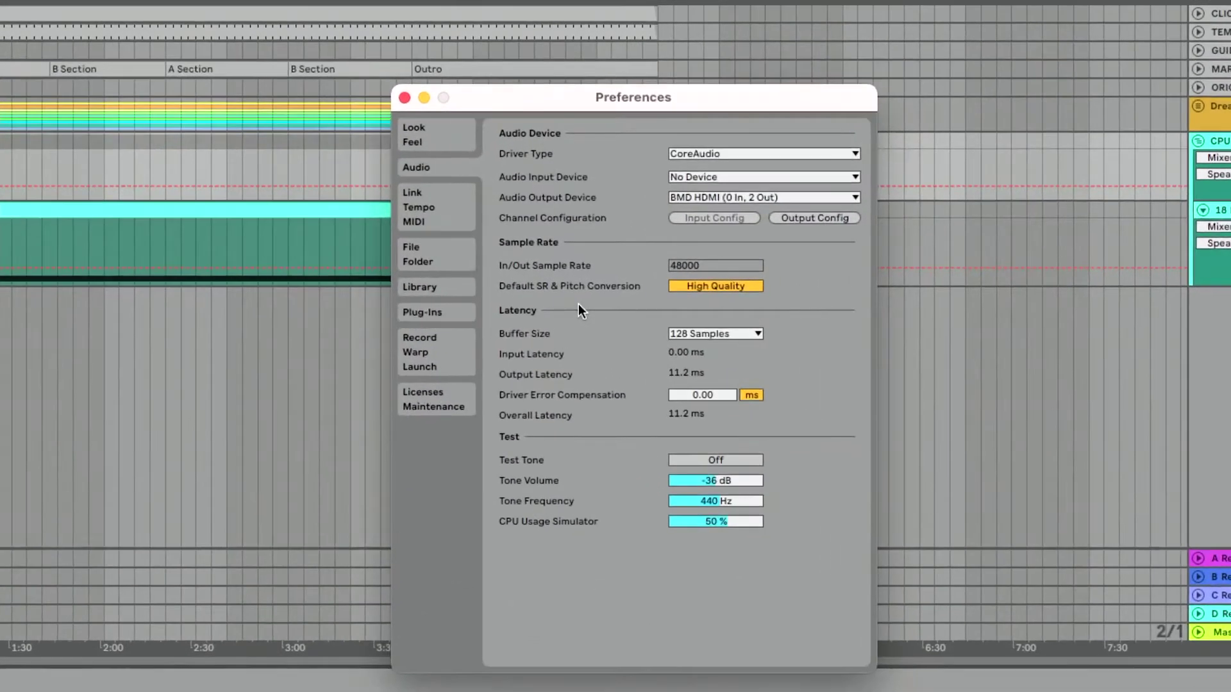
- Set the buffer size to 256 samples, close Preferences and play the session
click(728, 334)
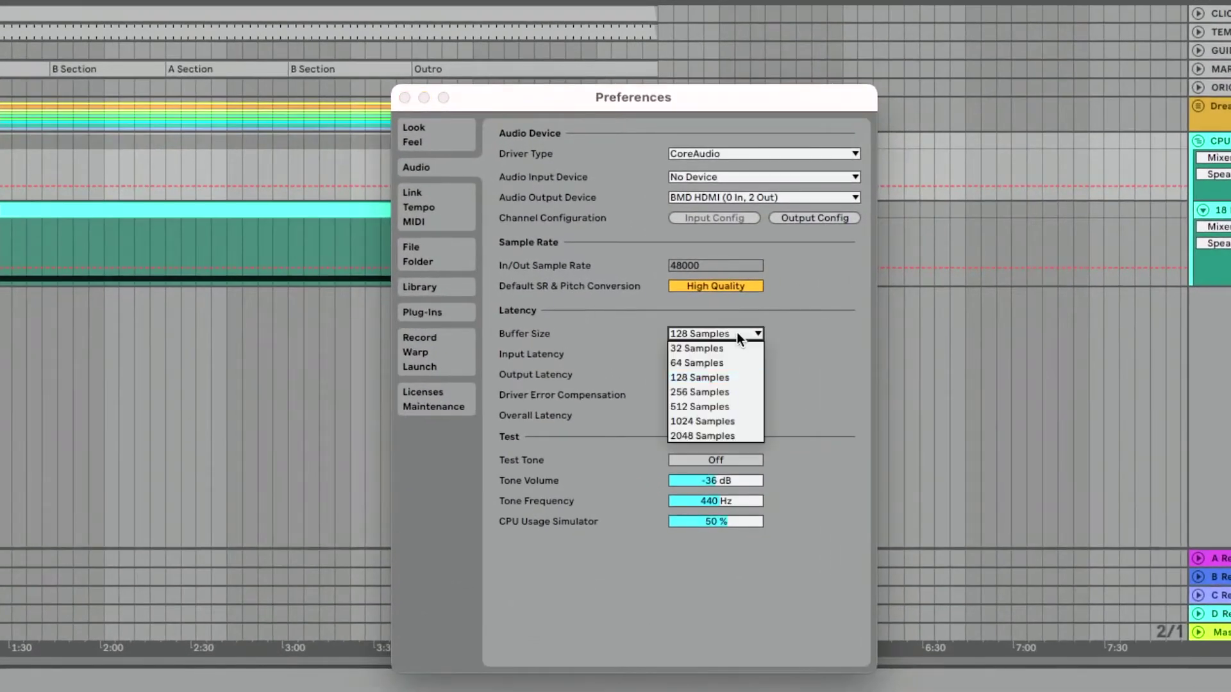
click(731, 392)
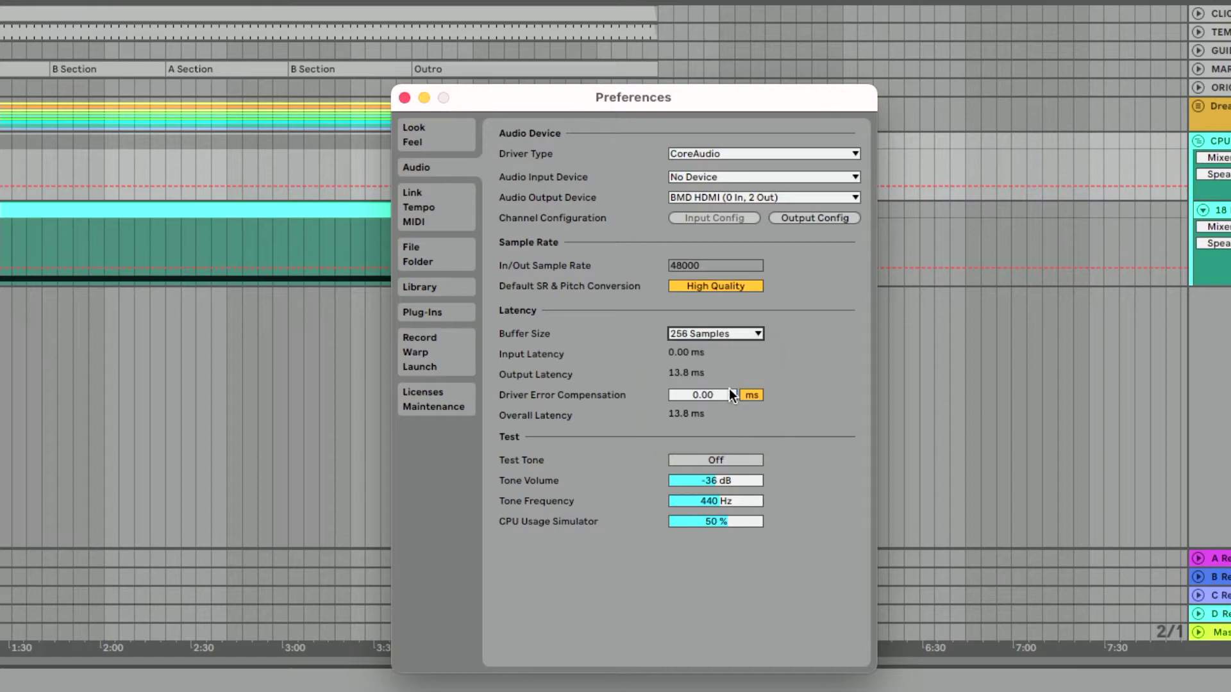
key(Escape)
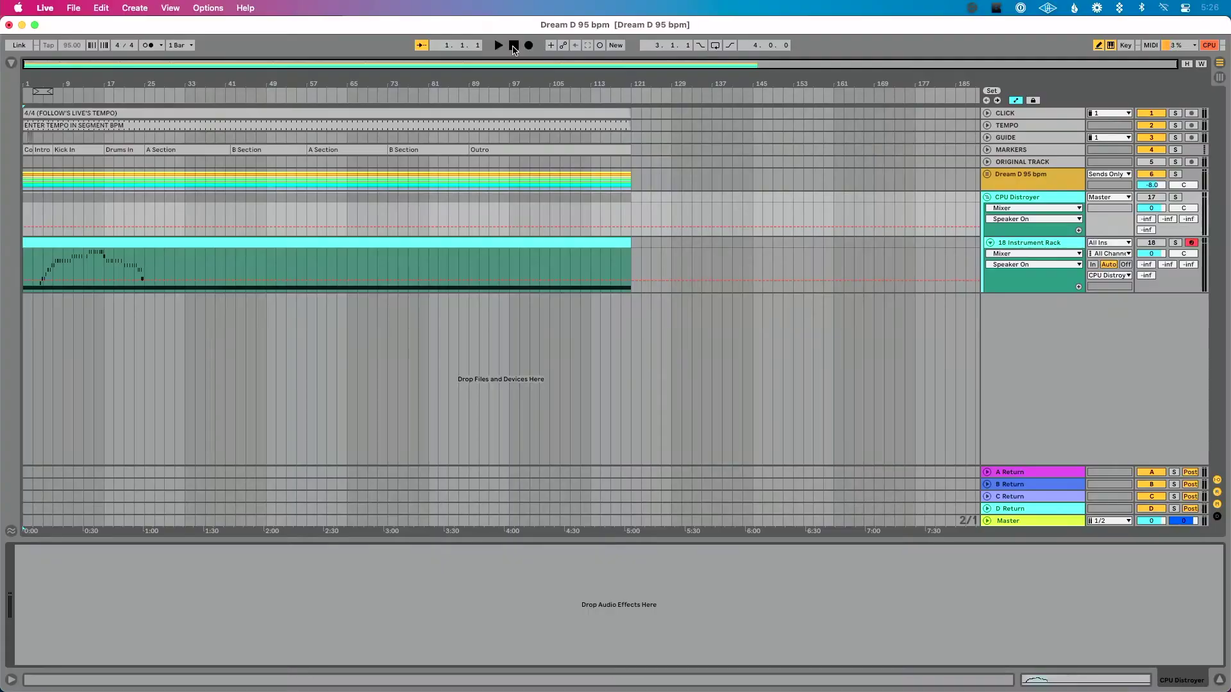
key(space)
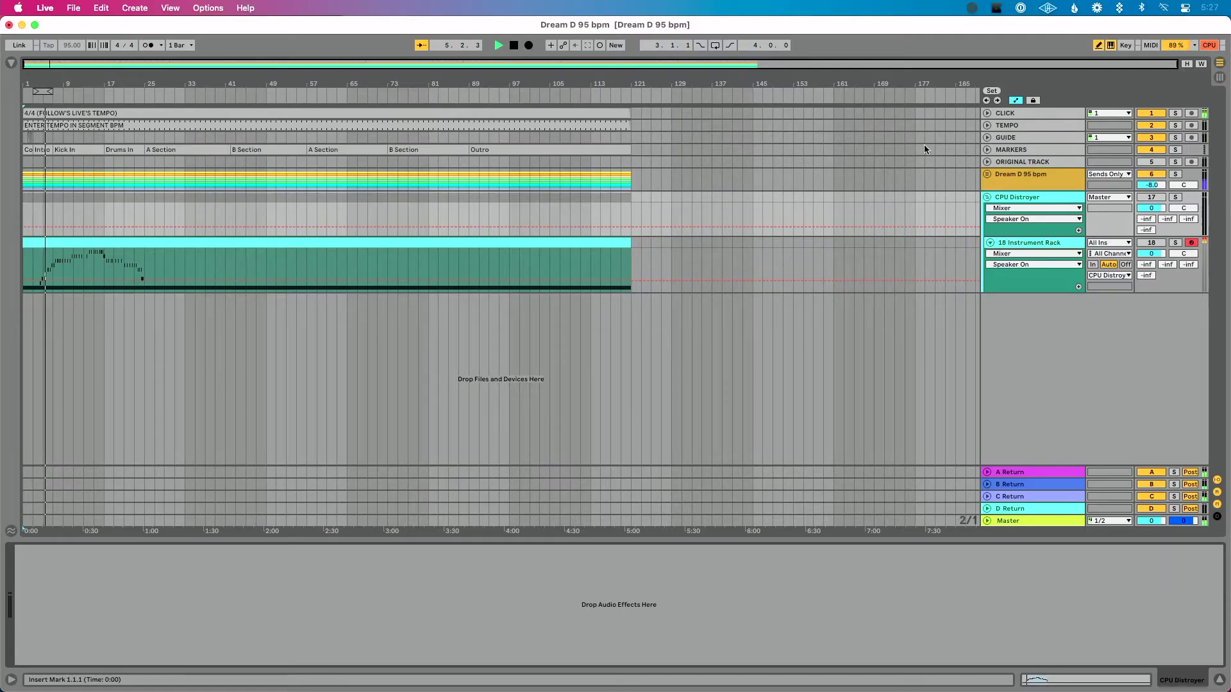
- Change the buffer size to 512 samples and close Preferences
key(super+comma)
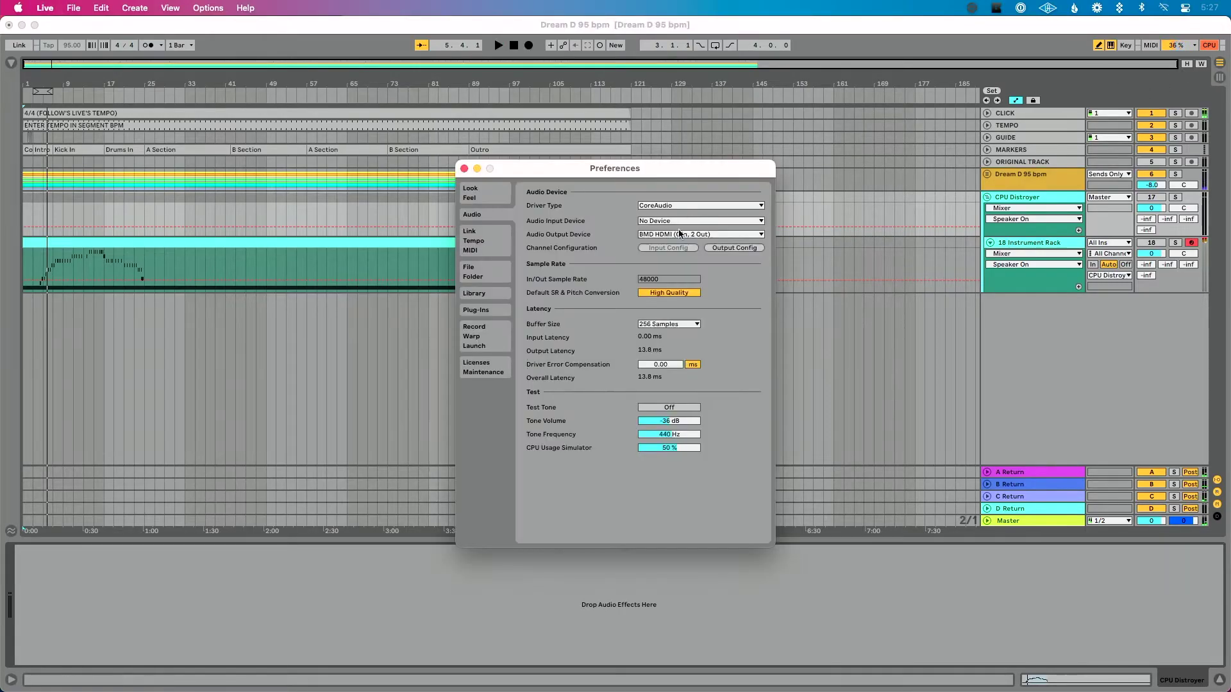
click(681, 324)
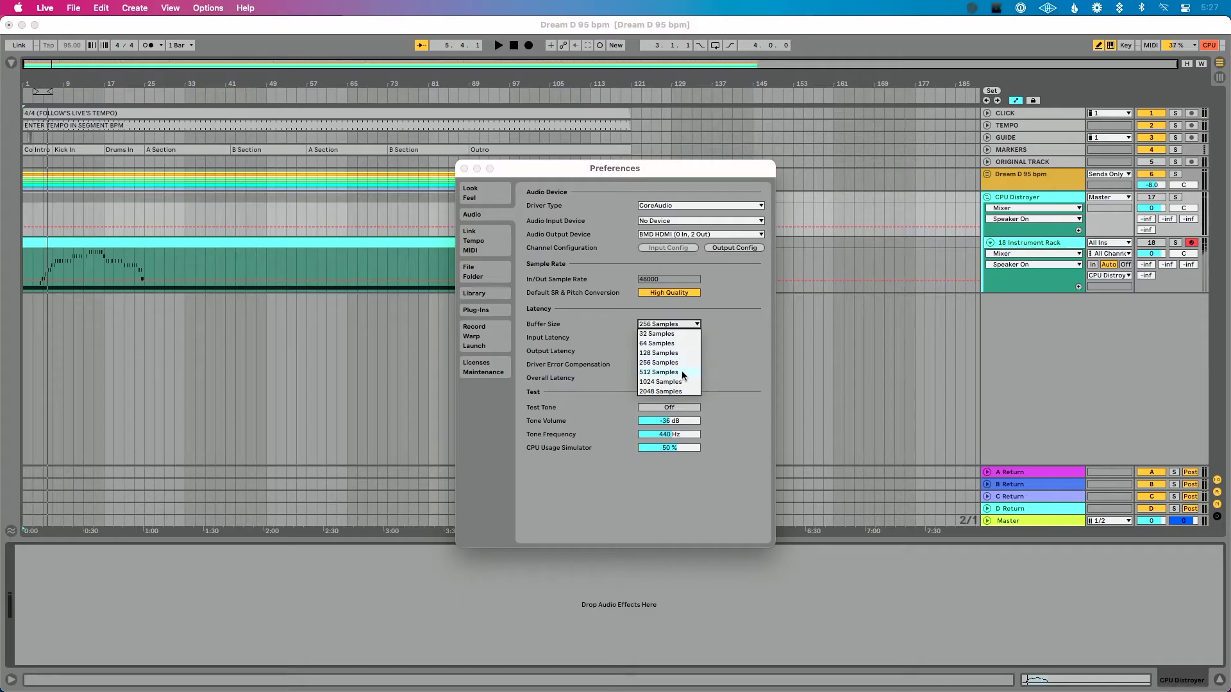
key(Return)
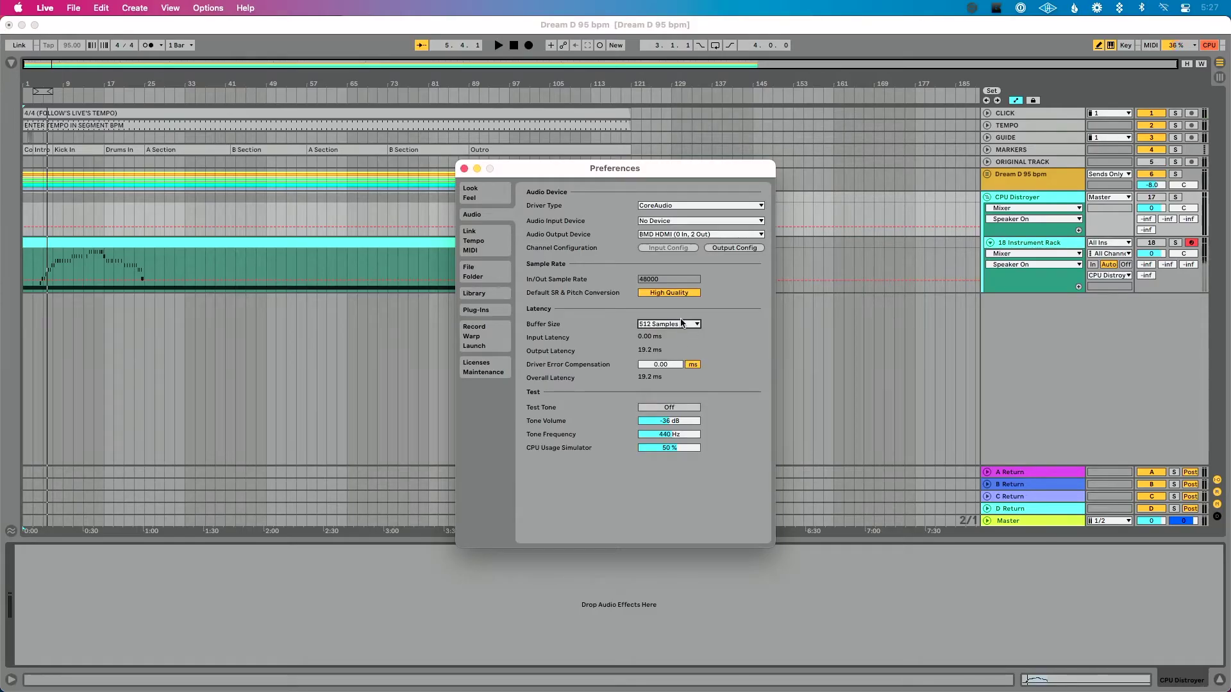
click(681, 324)
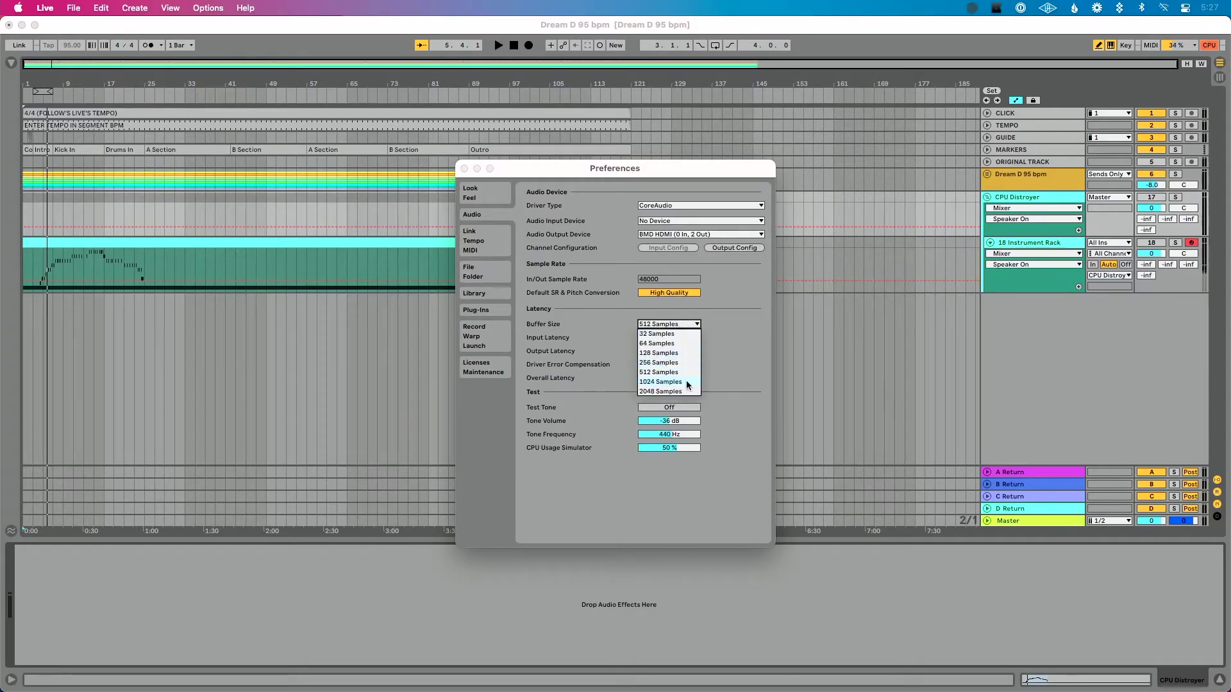
click(734, 338)
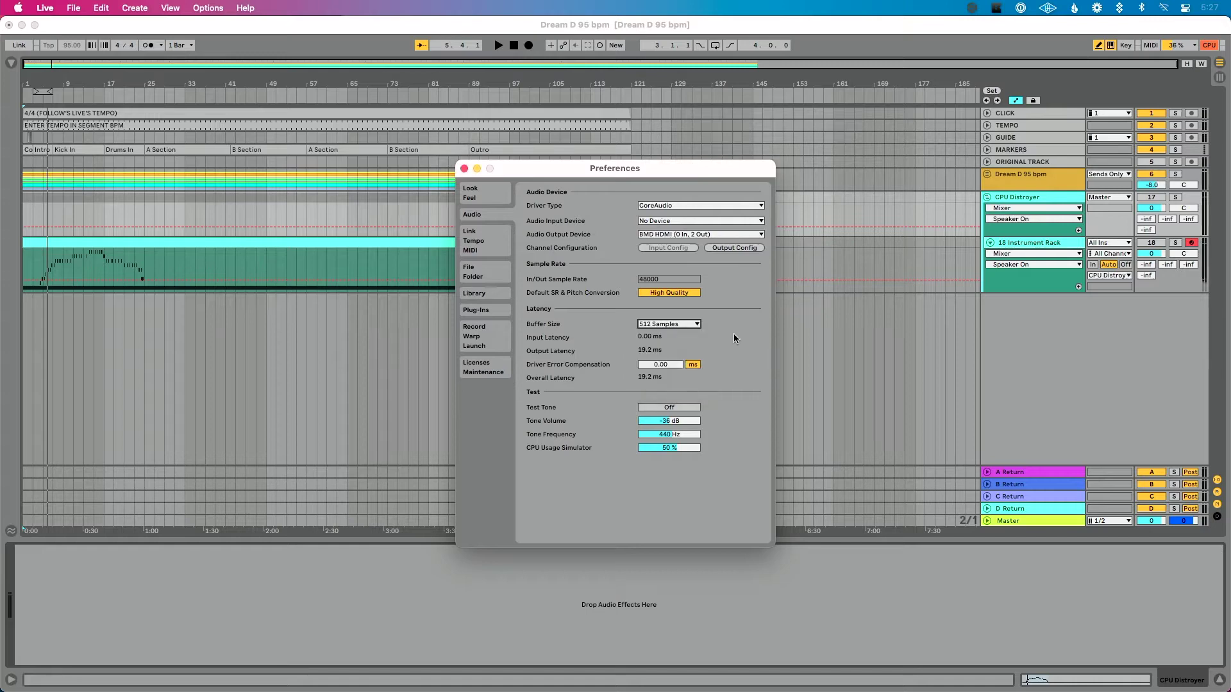
key(super+w)
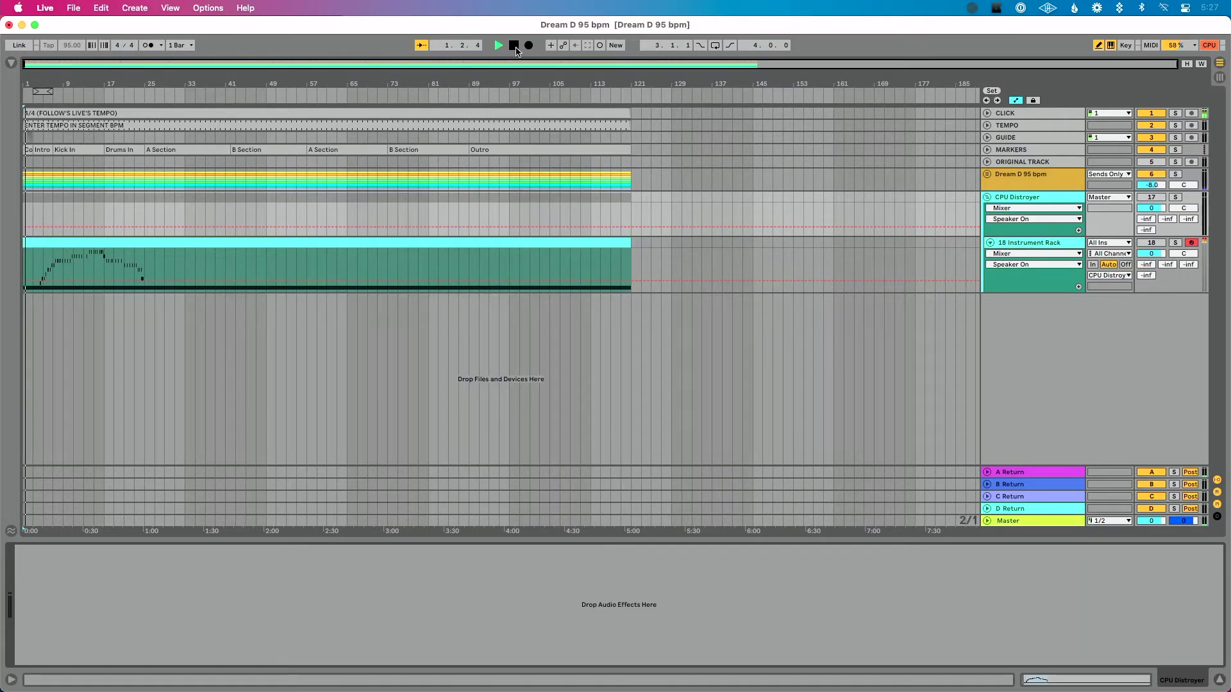
- Zoom into the first bars, stop playback and set the buffer to 2048 samples
key(plus)
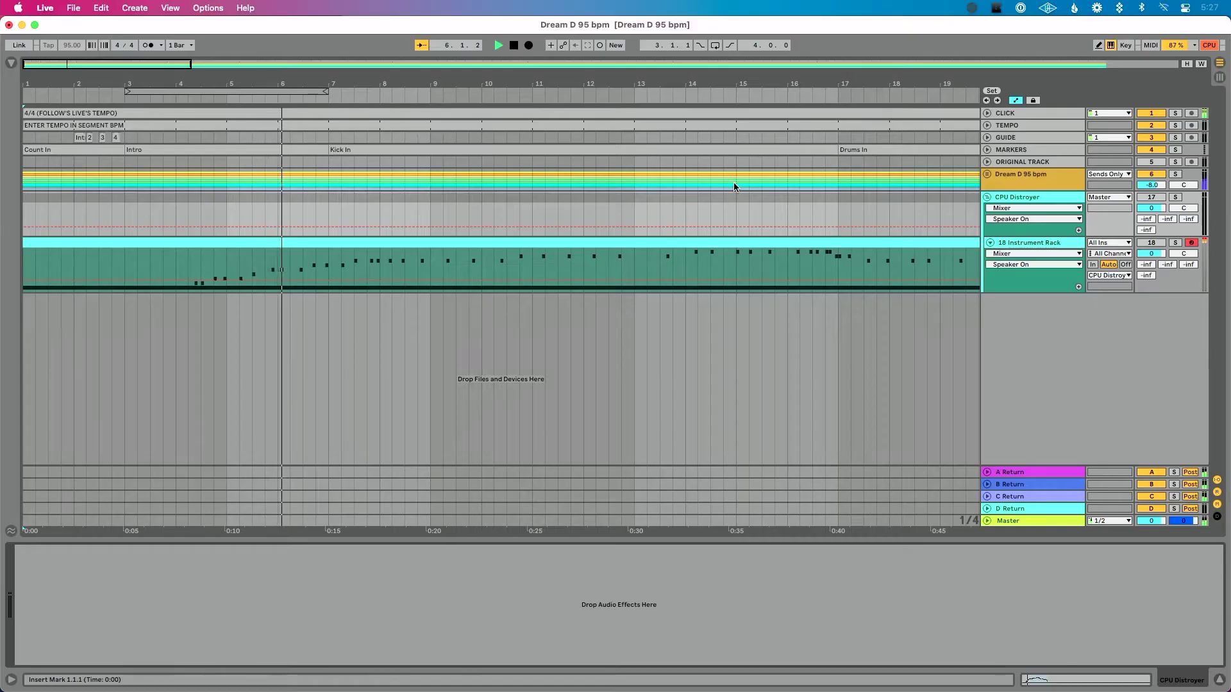
key(space)
key(super+comma)
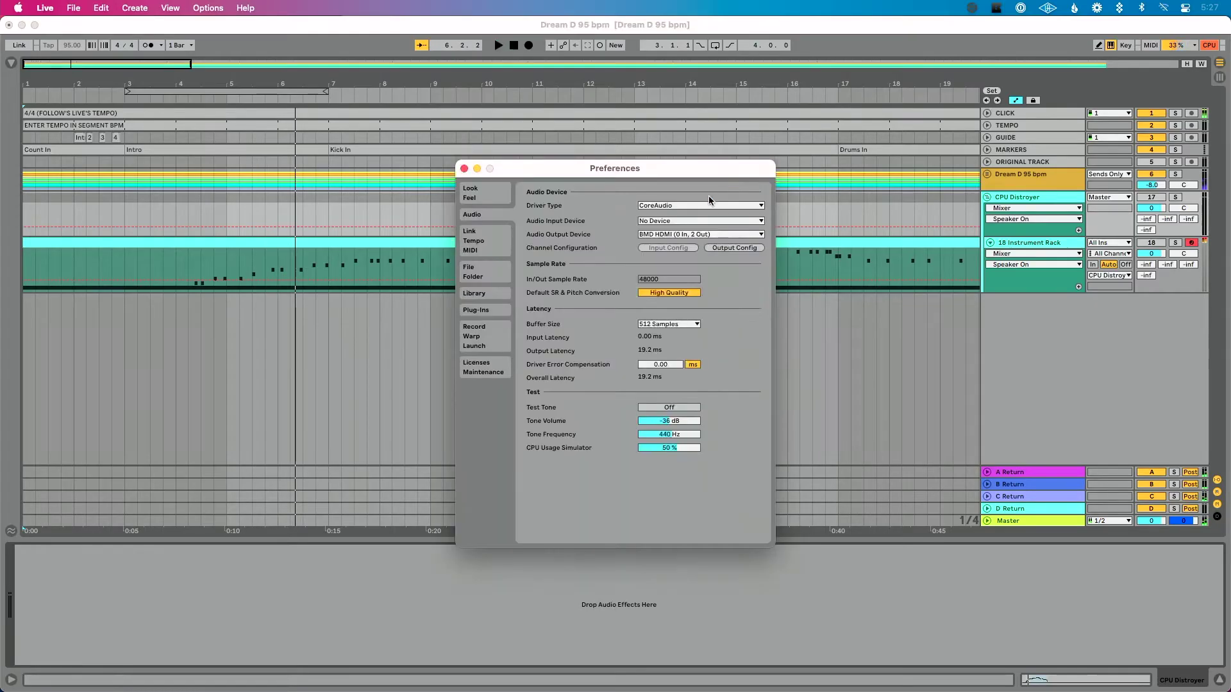
click(681, 323)
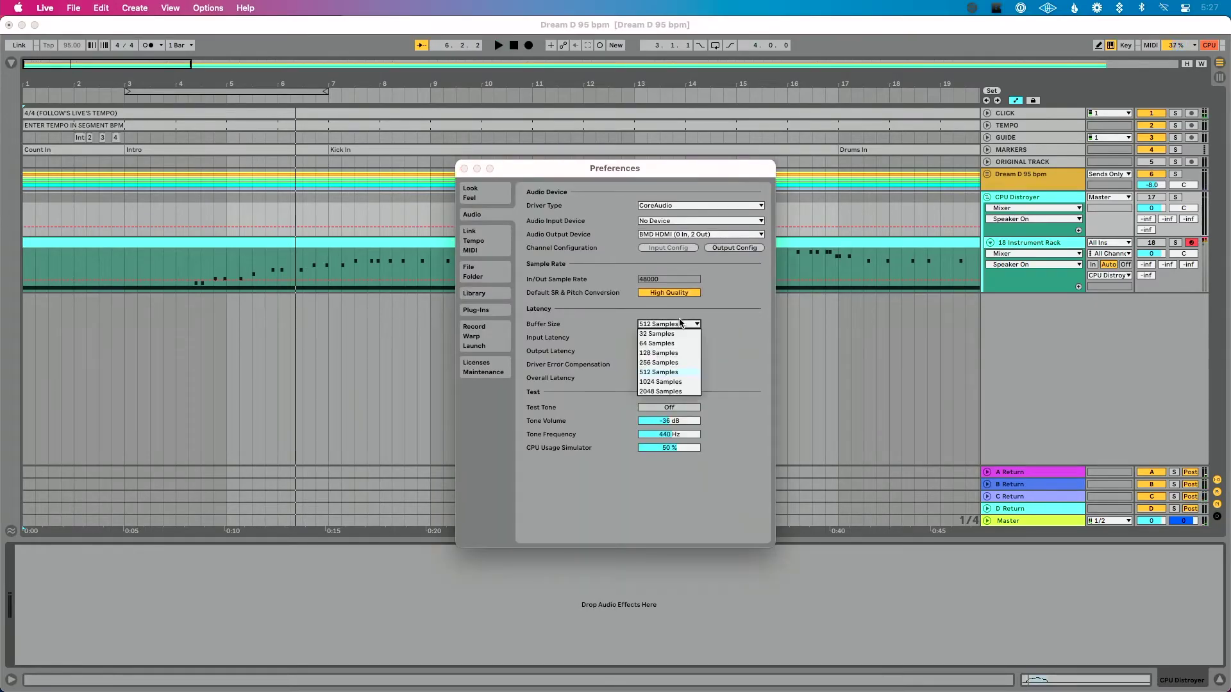
click(675, 392)
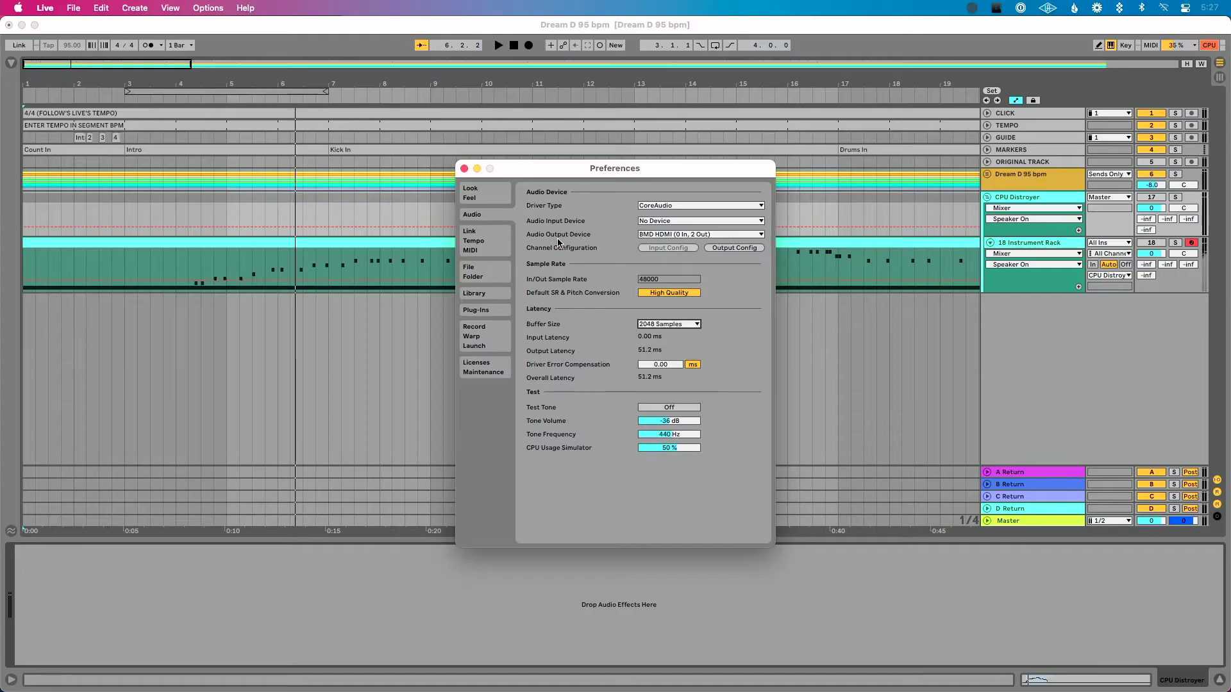
click(465, 169)
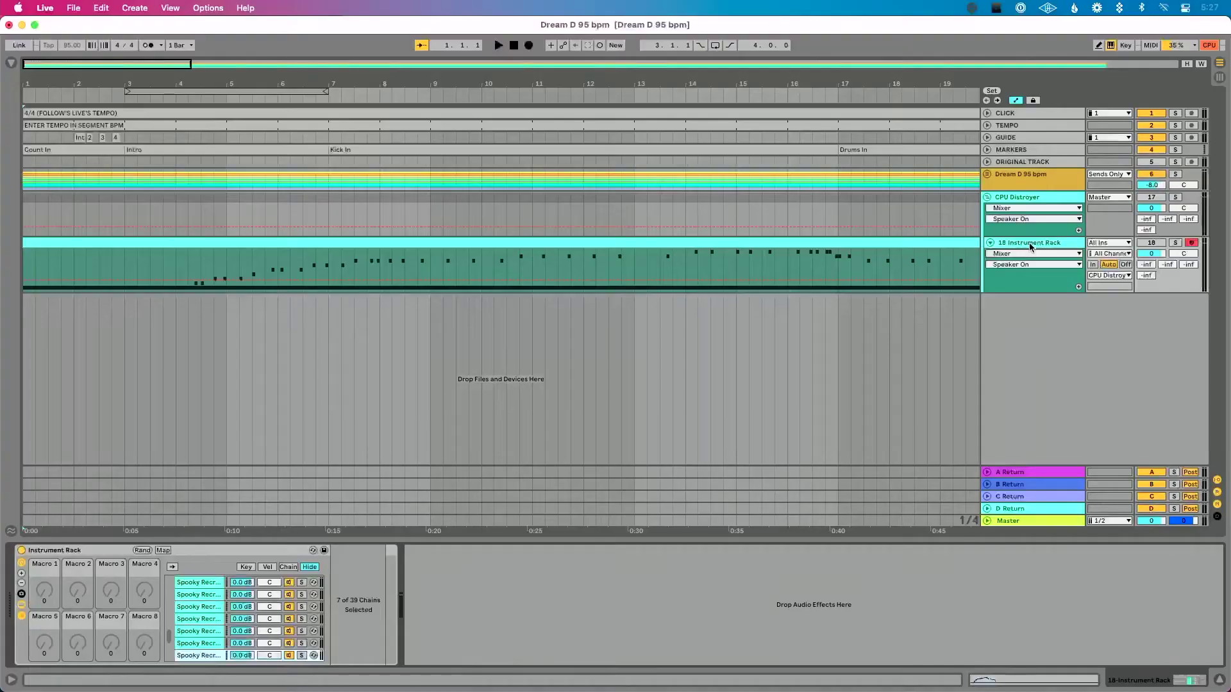
- Play the arrangement with the 2048-sample buffer and watch the CPU meter
scroll(190, 601, up, 5)
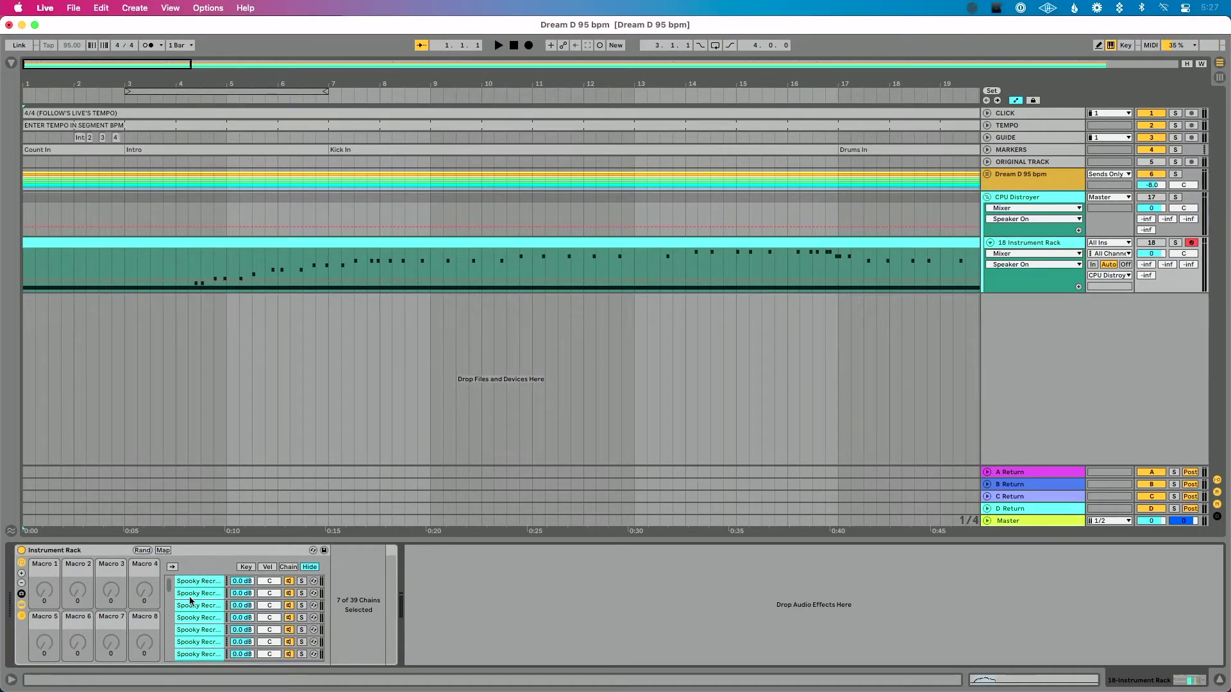
scroll(191, 601, down, 5)
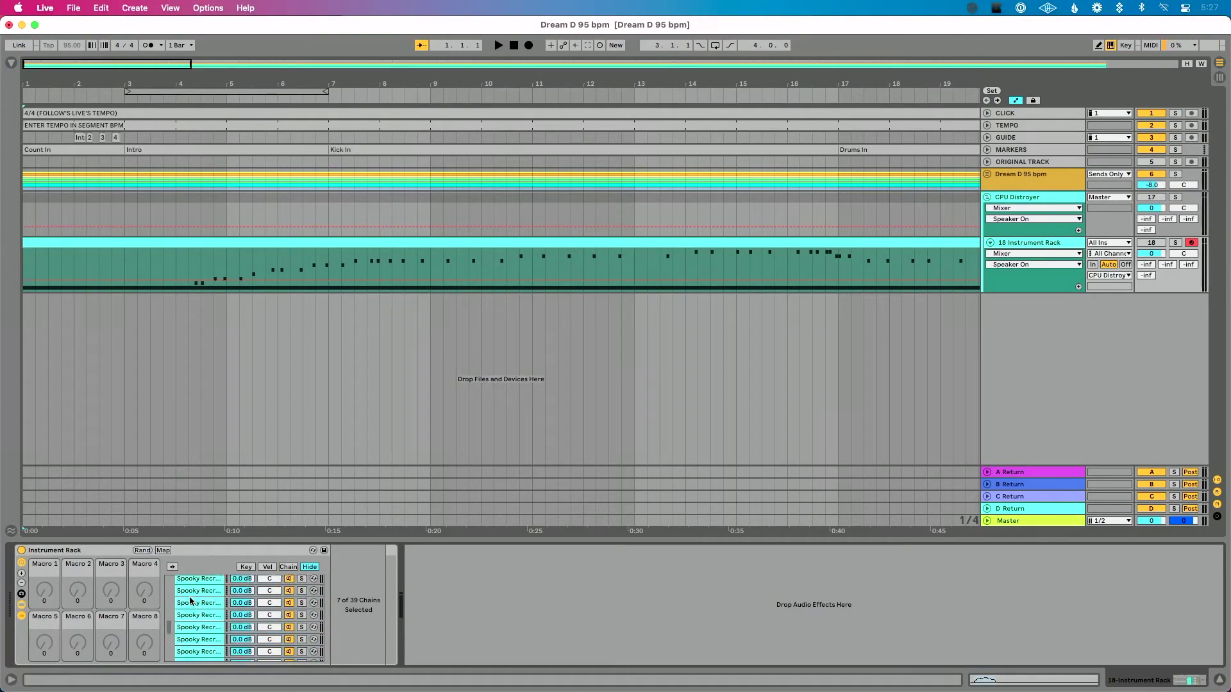
scroll(191, 601, up, 2)
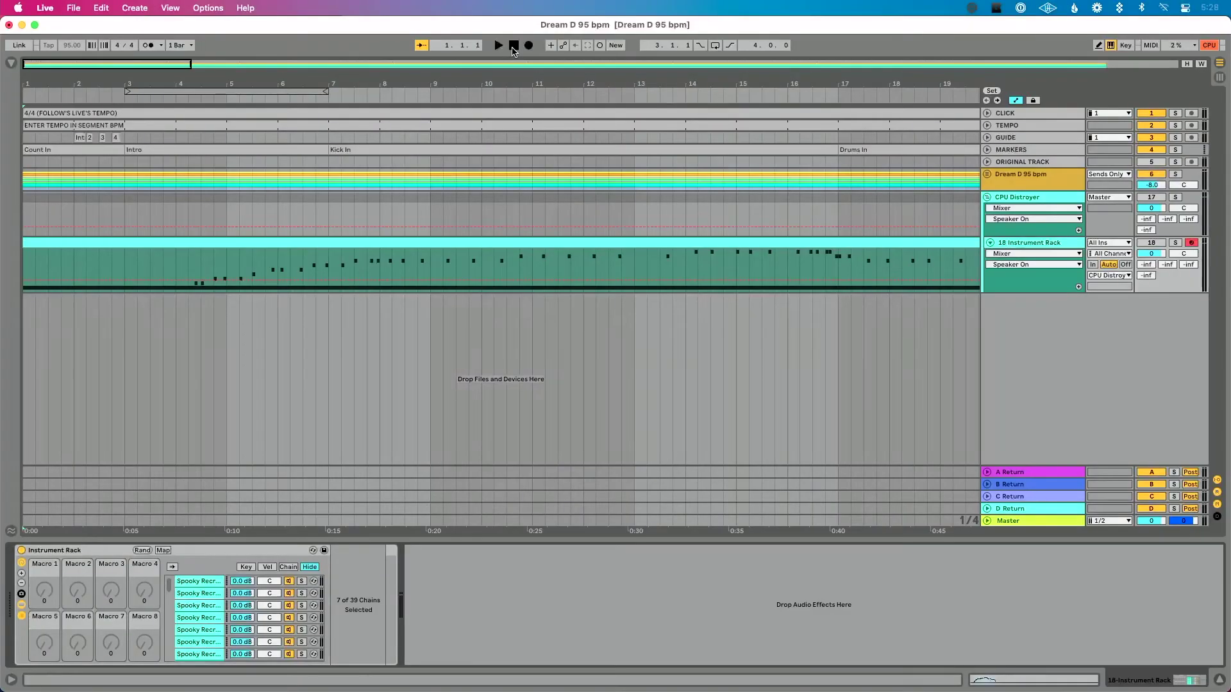
key(space)
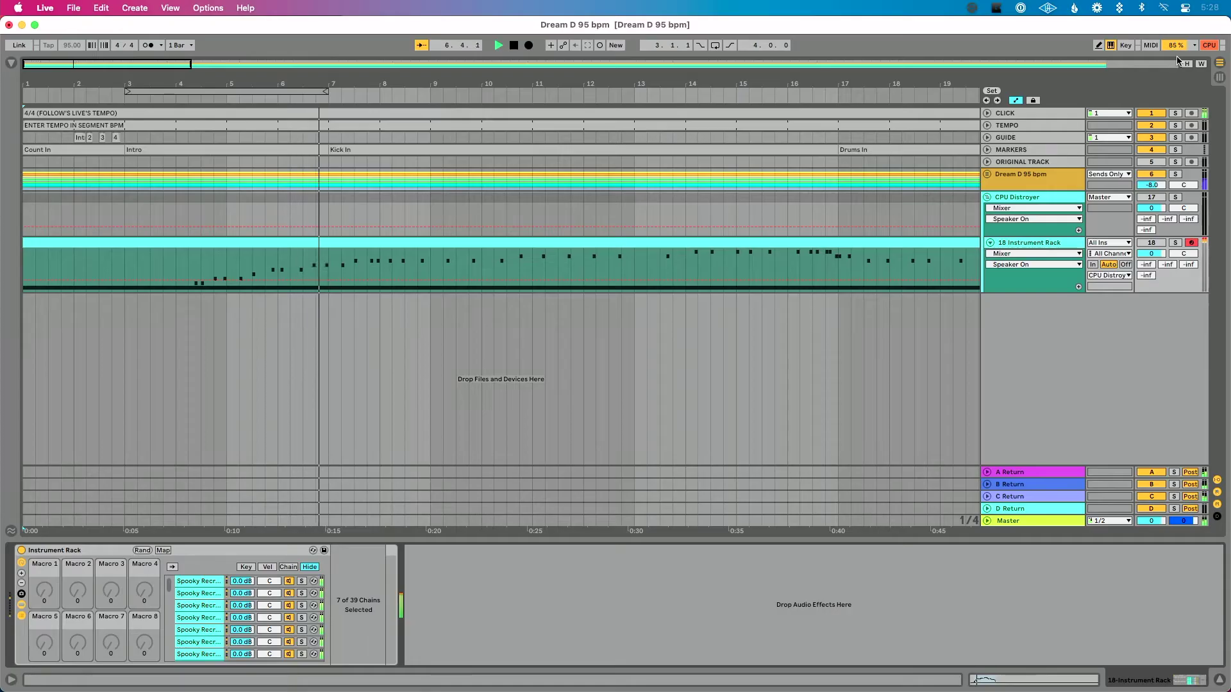
- Switch the buffer size to 32 samples and play to test the load
mouse_move(202, 286)
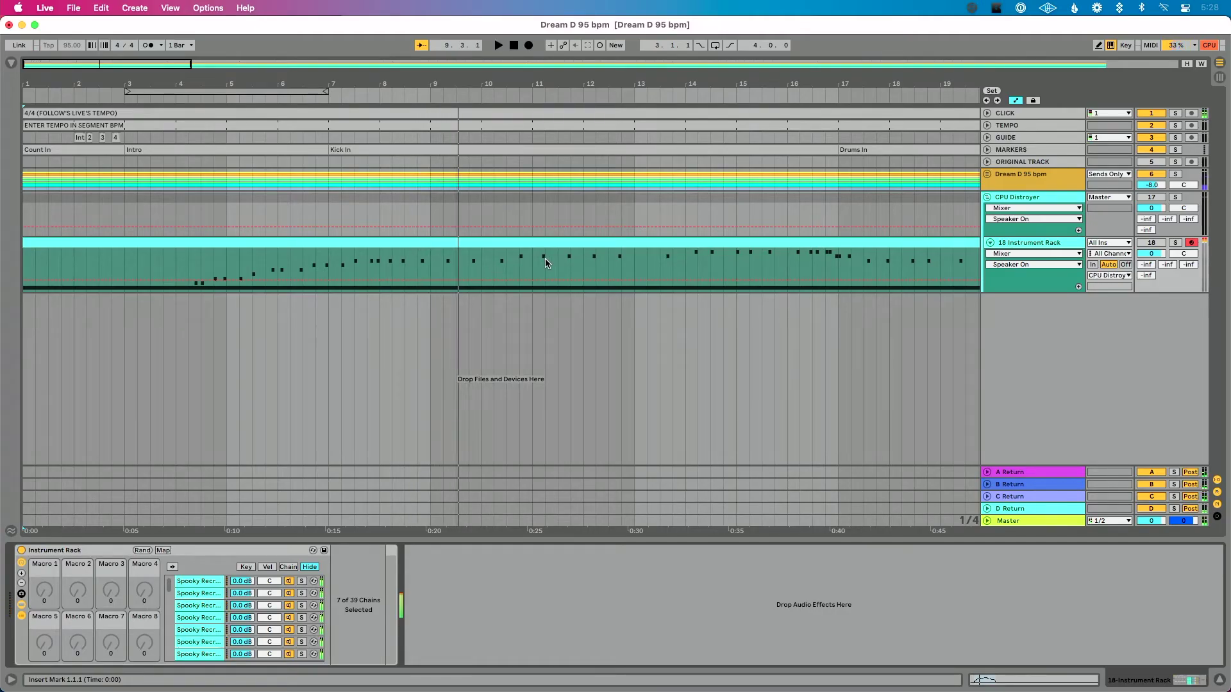
key(super+comma)
click(674, 326)
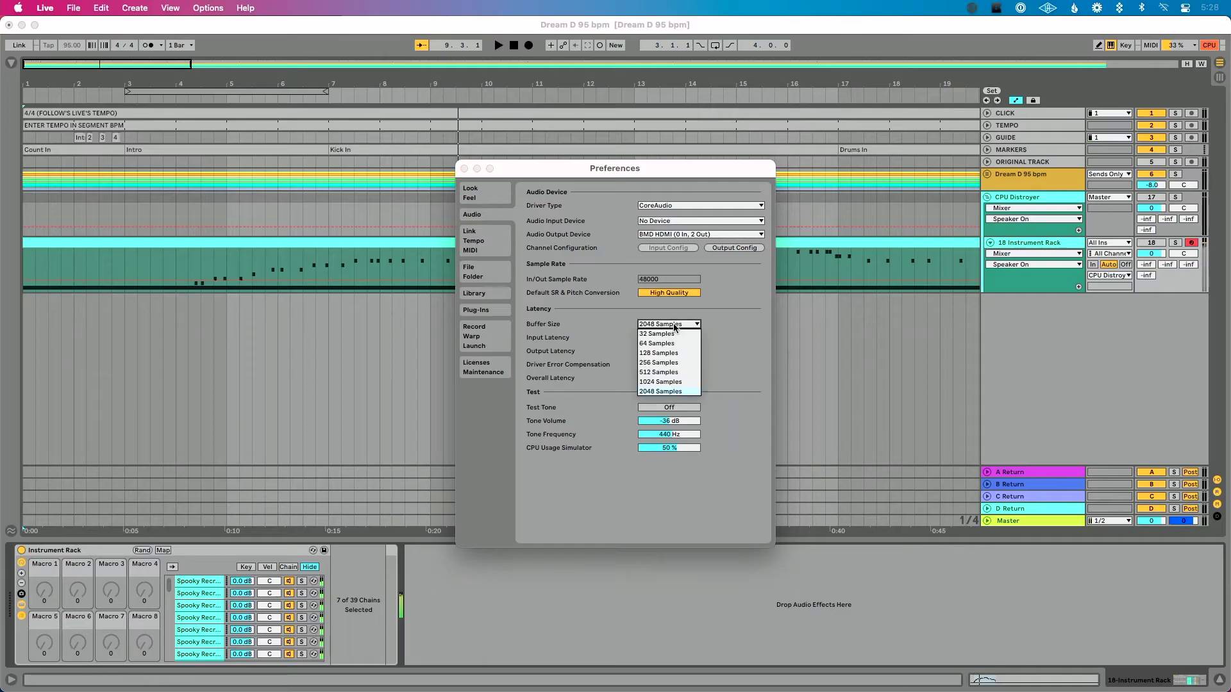
key(Return)
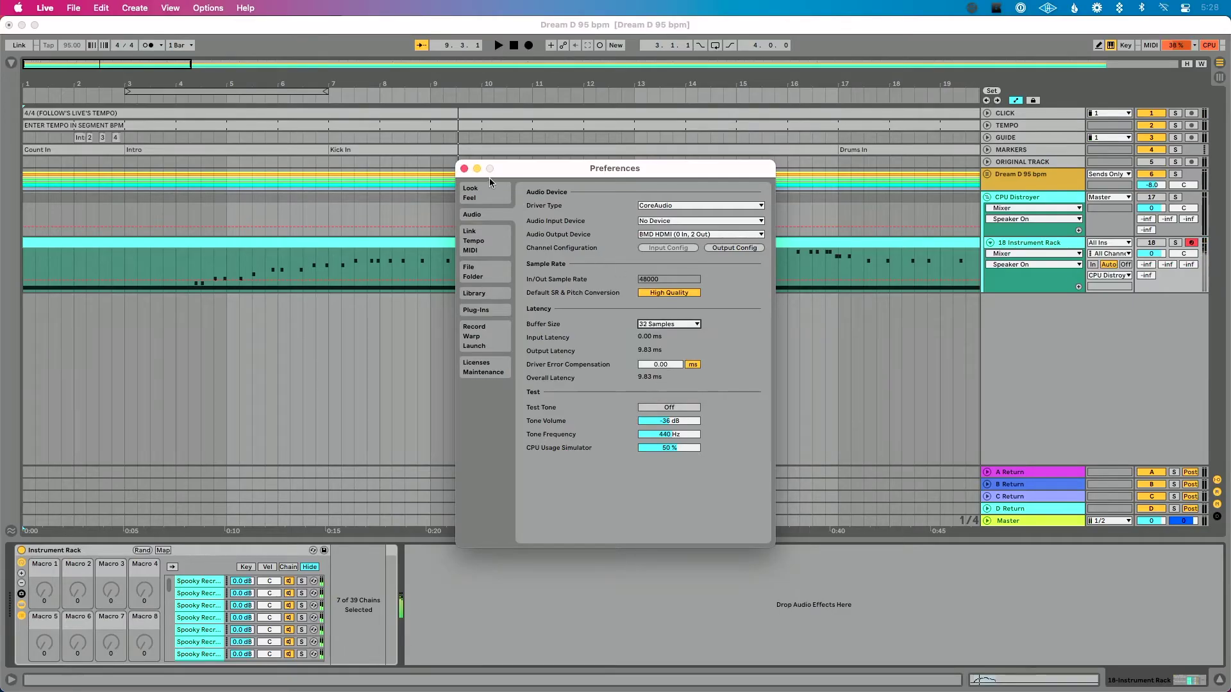
click(465, 169)
key(space)
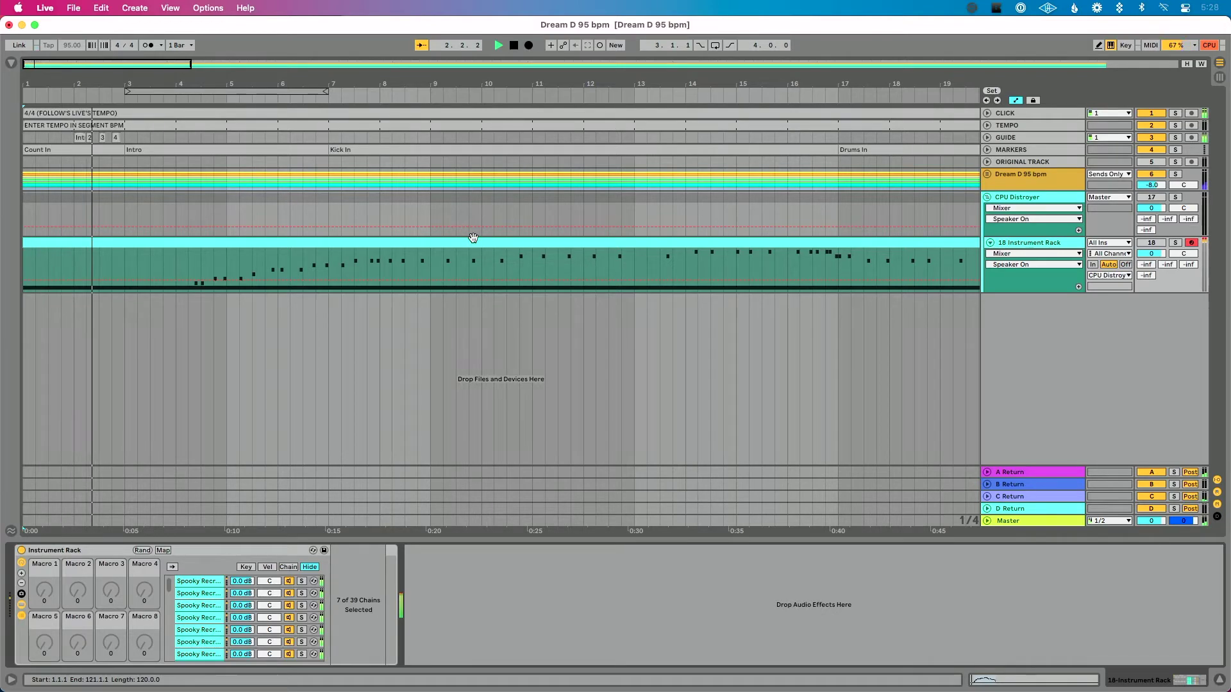
- Set the buffer back to 2048 samples and replay from the beginning
key(super+comma)
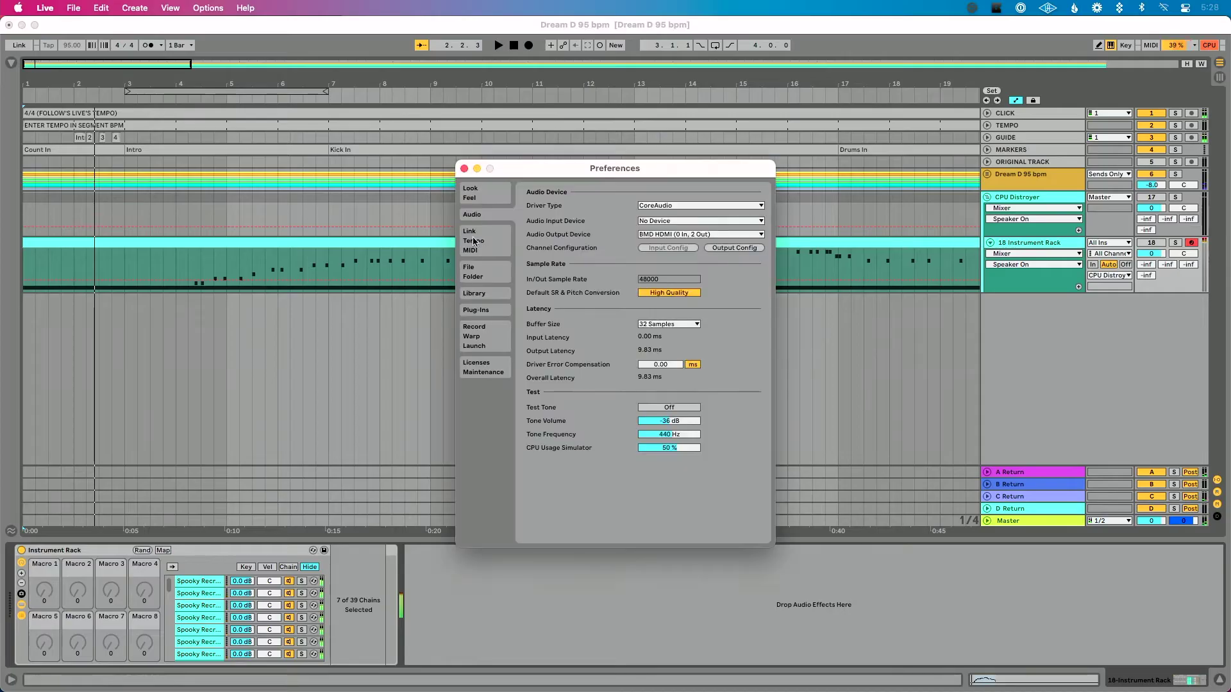
click(669, 325)
click(660, 392)
key(Escape)
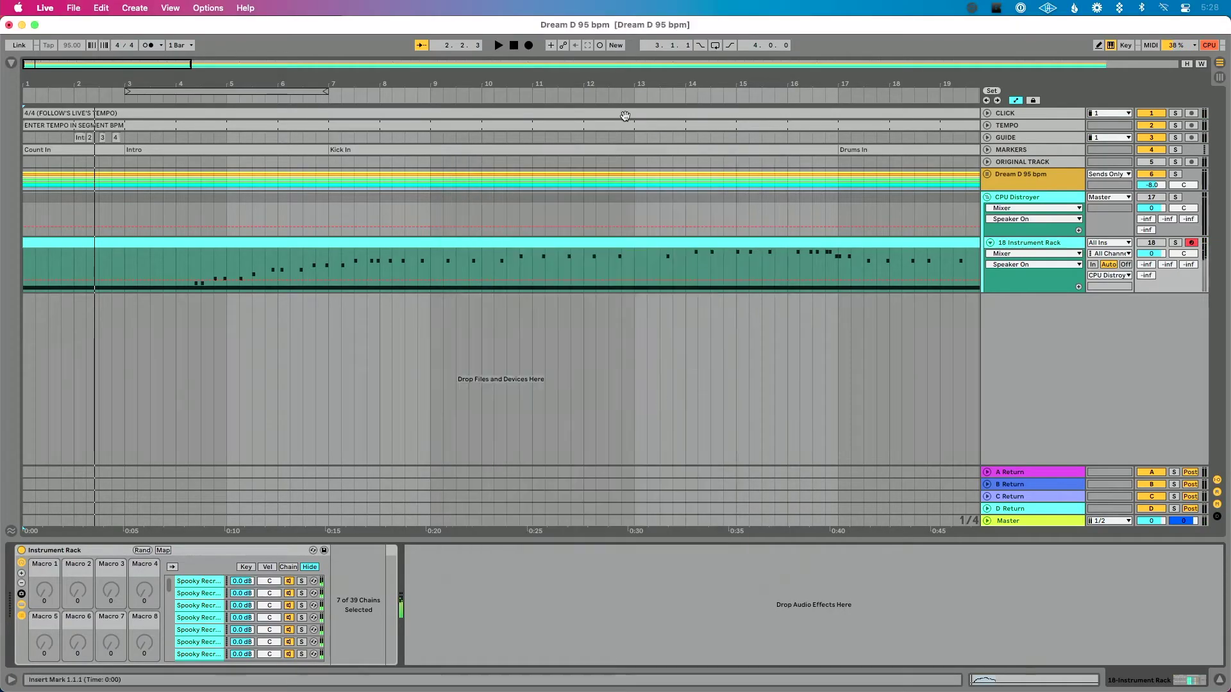
key(super+comma)
click(660, 325)
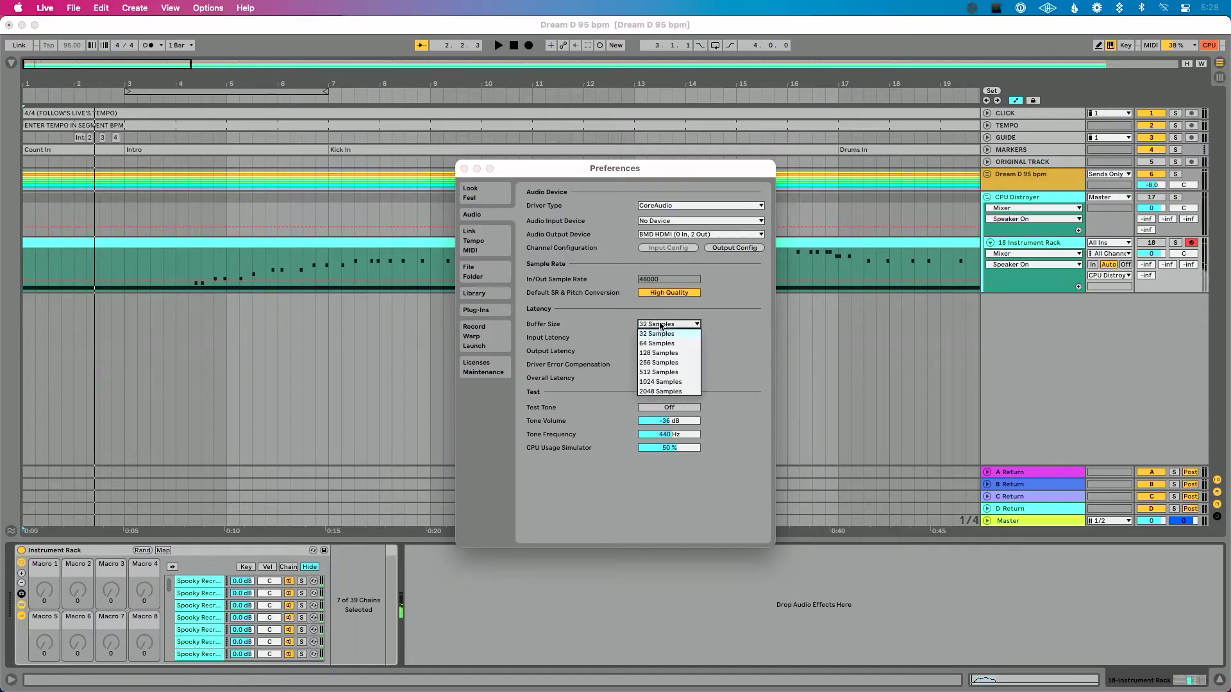
click(668, 391)
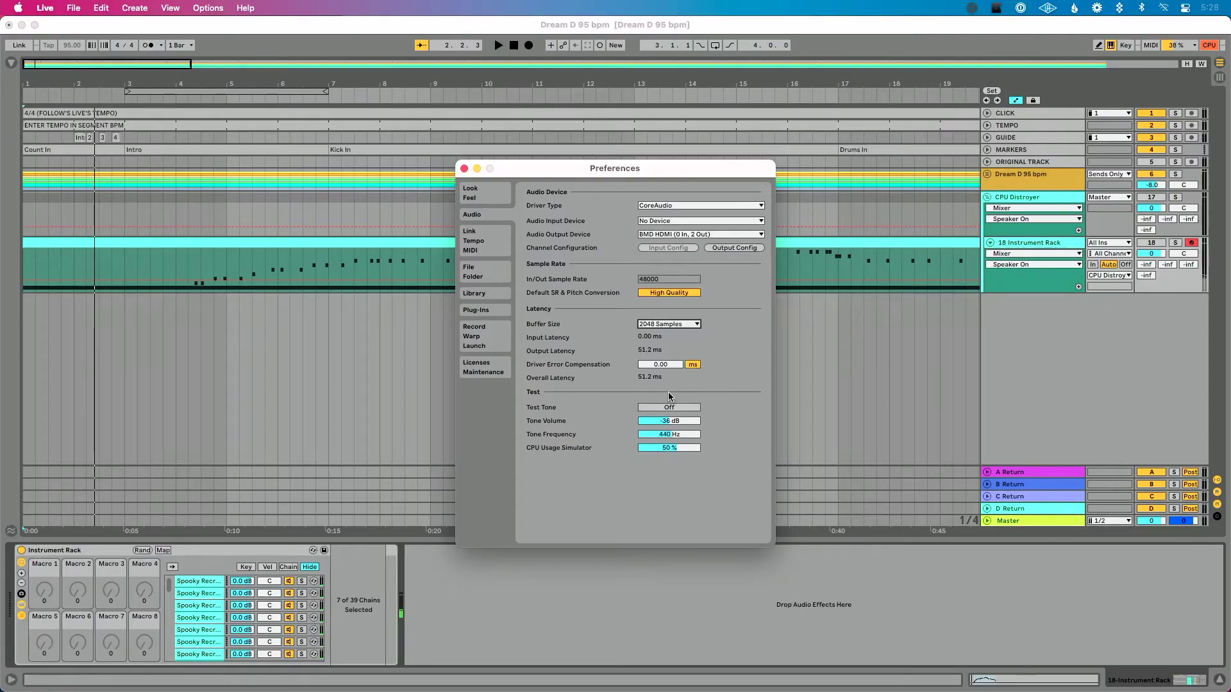
key(Escape)
key(space)
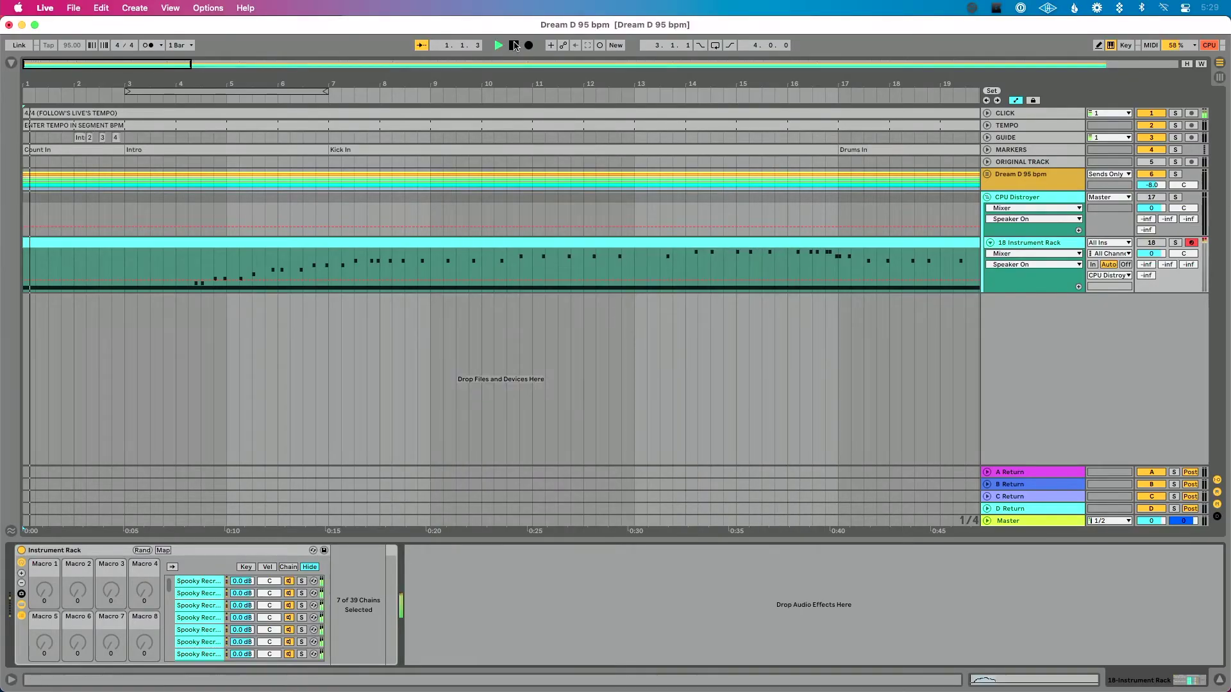